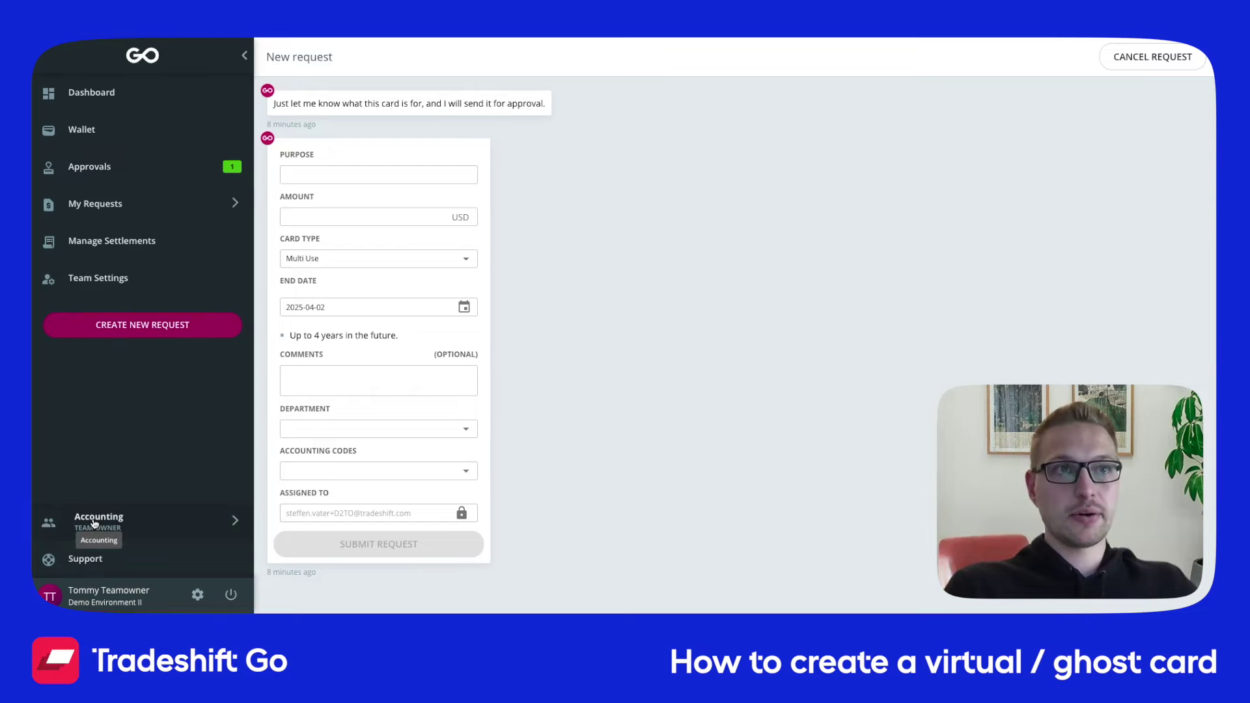
# - Open the team list and close it again, keeping Accounting as the active team
pyautogui.click(95, 524)
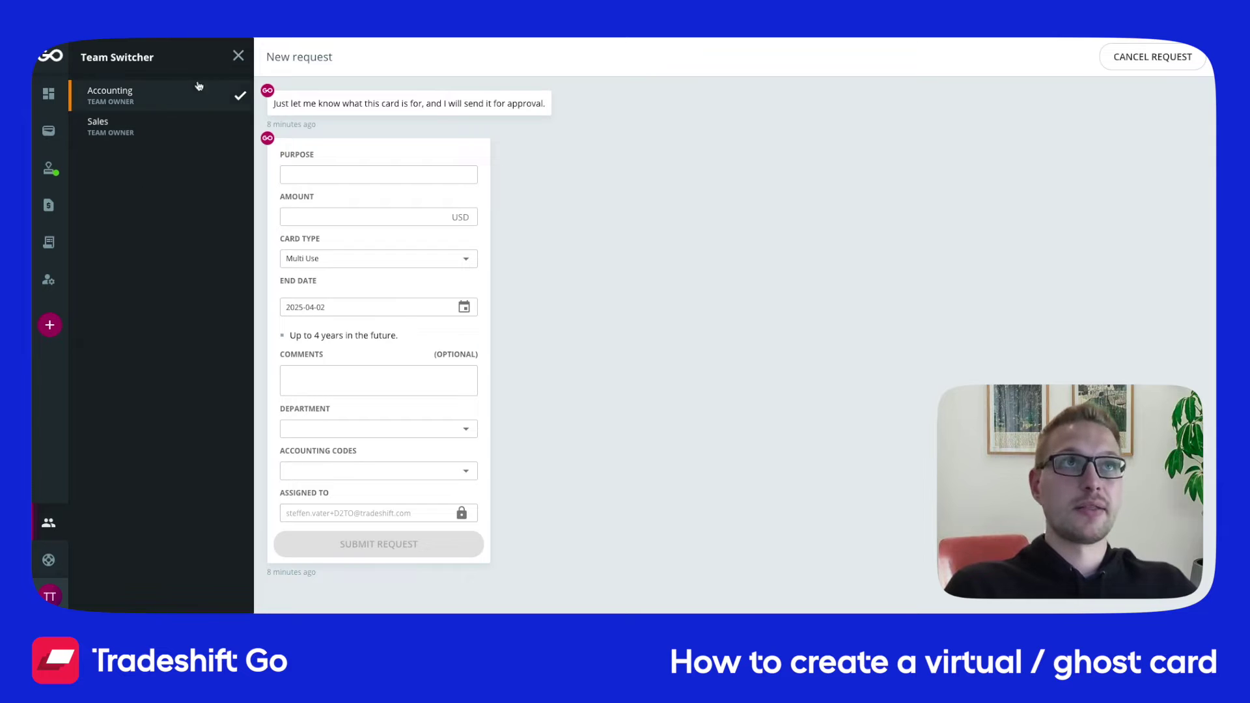
pyautogui.click(239, 55)
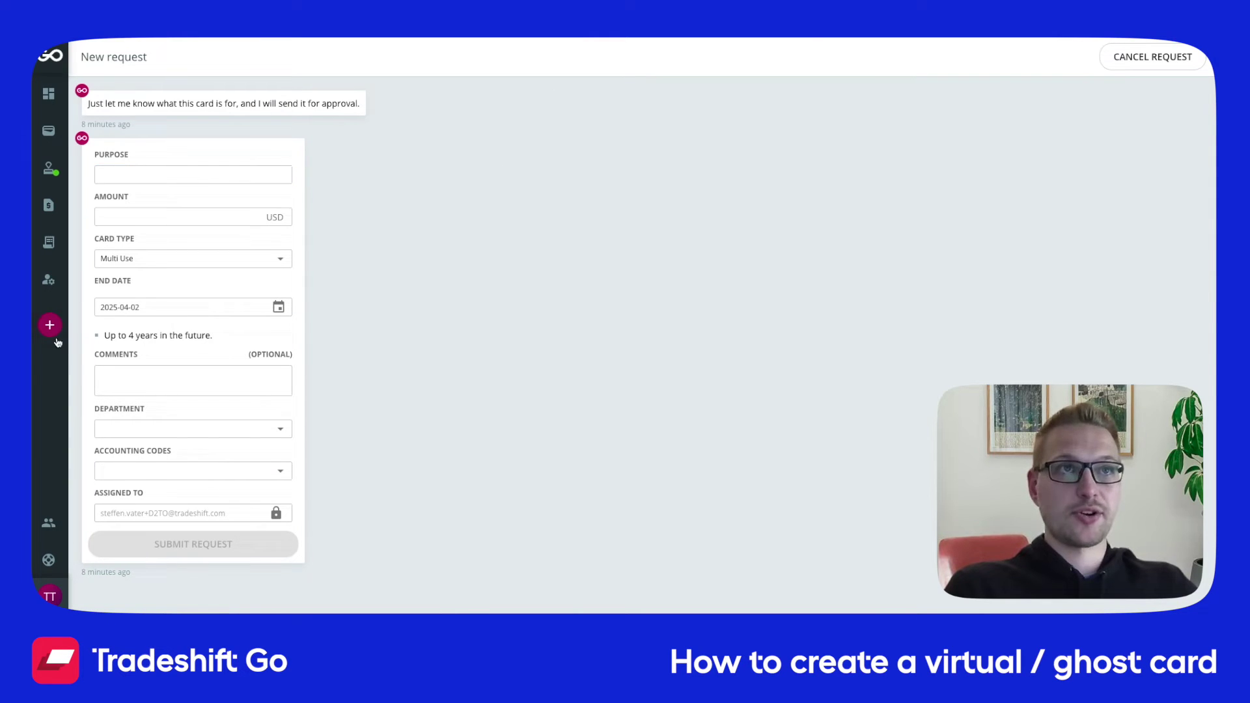
pyautogui.moveTo(46, 379)
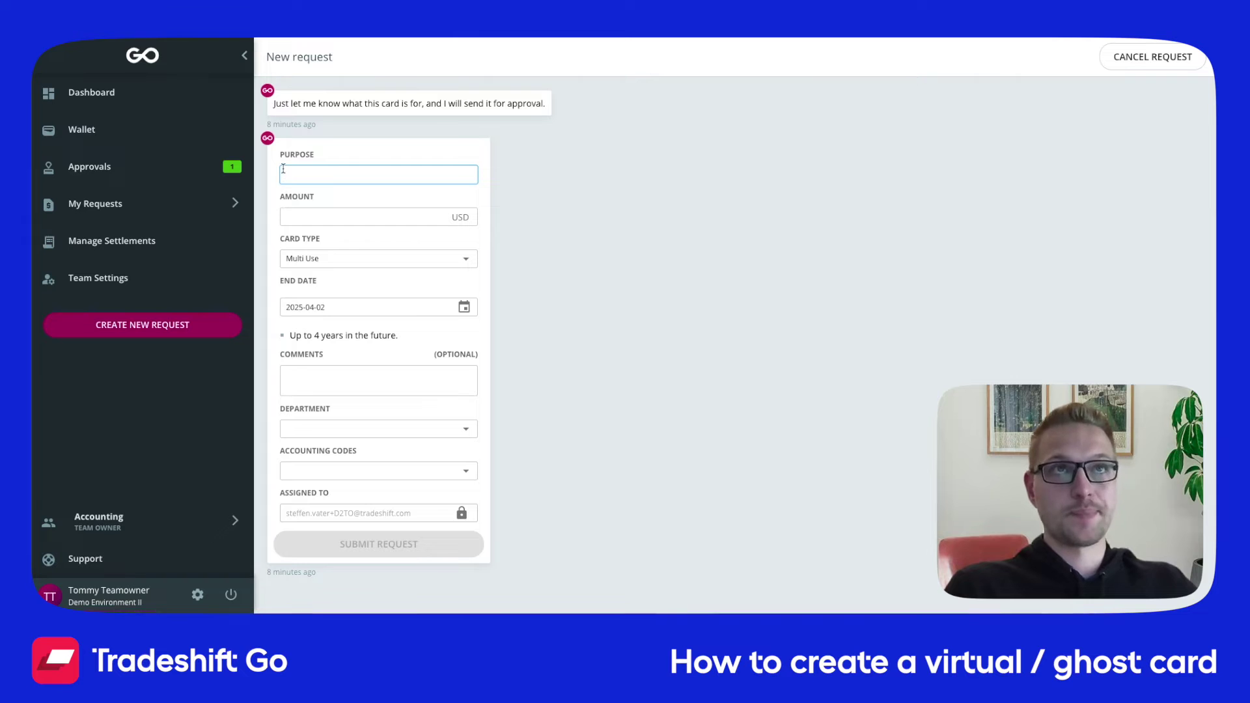
# - Start a new card request with purpose 'Pcard Accounting Team' and amount 10000 USD
pyautogui.click(139, 326)
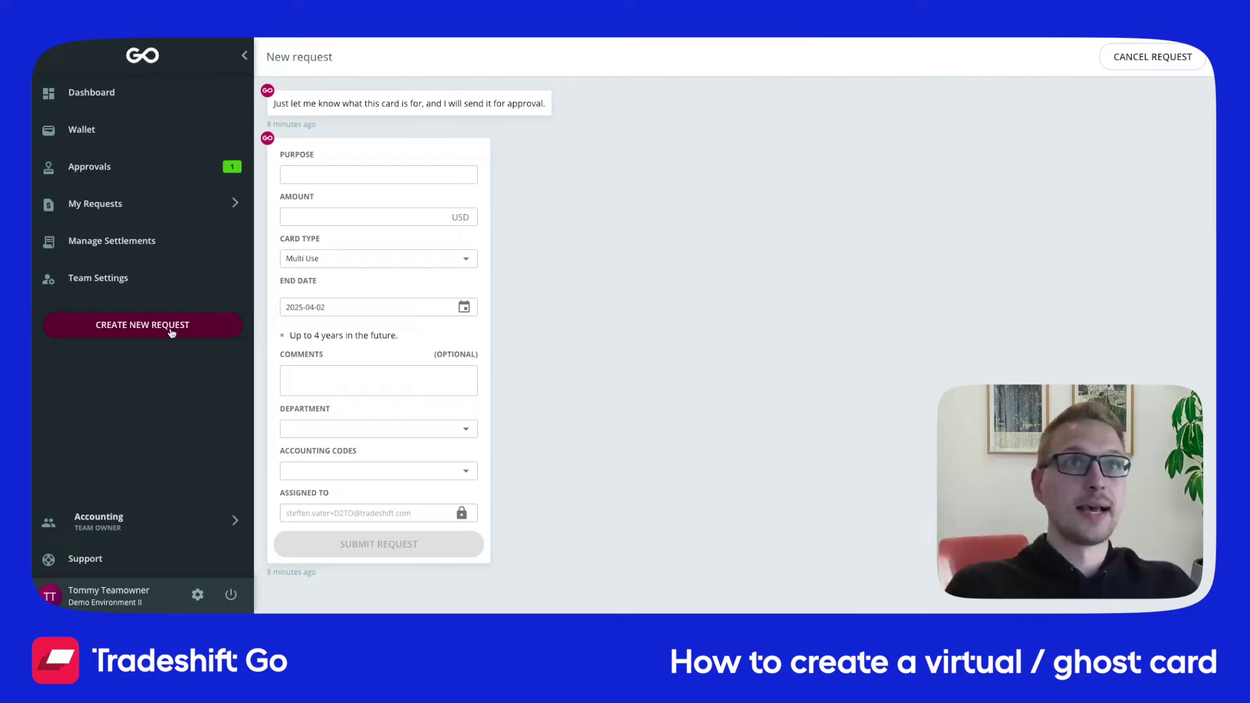
pyautogui.click(340, 371)
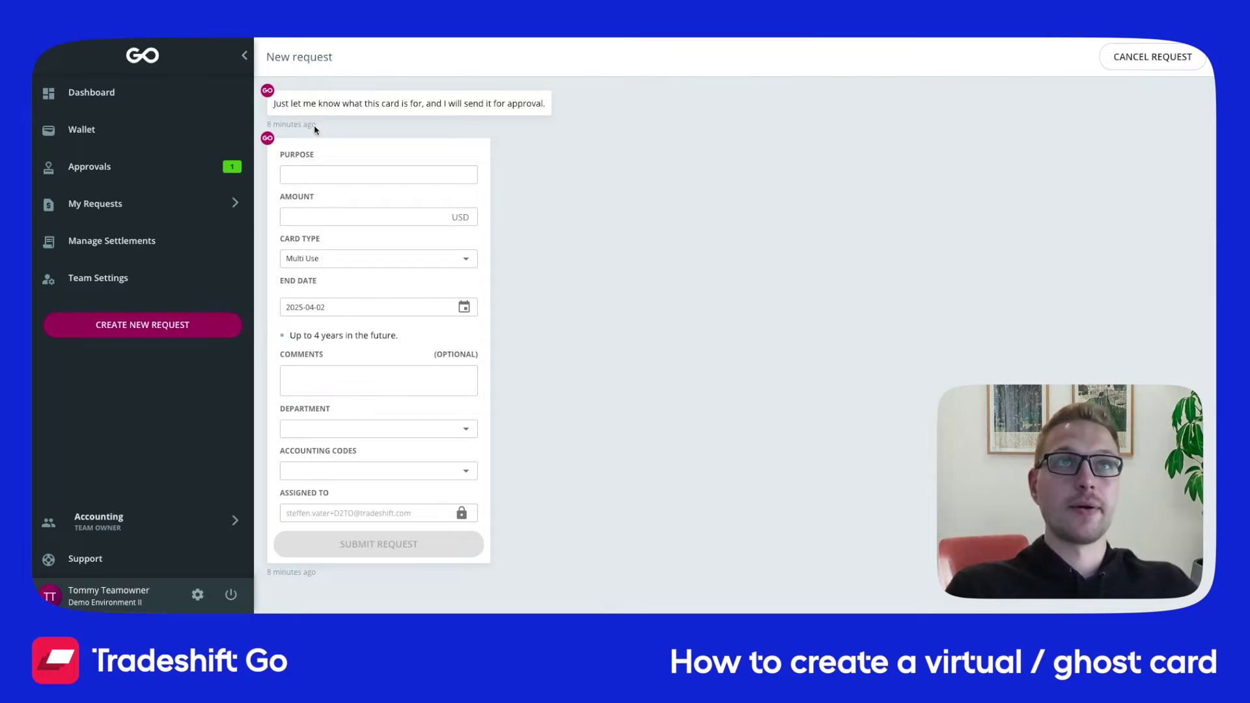
pyautogui.click(320, 177)
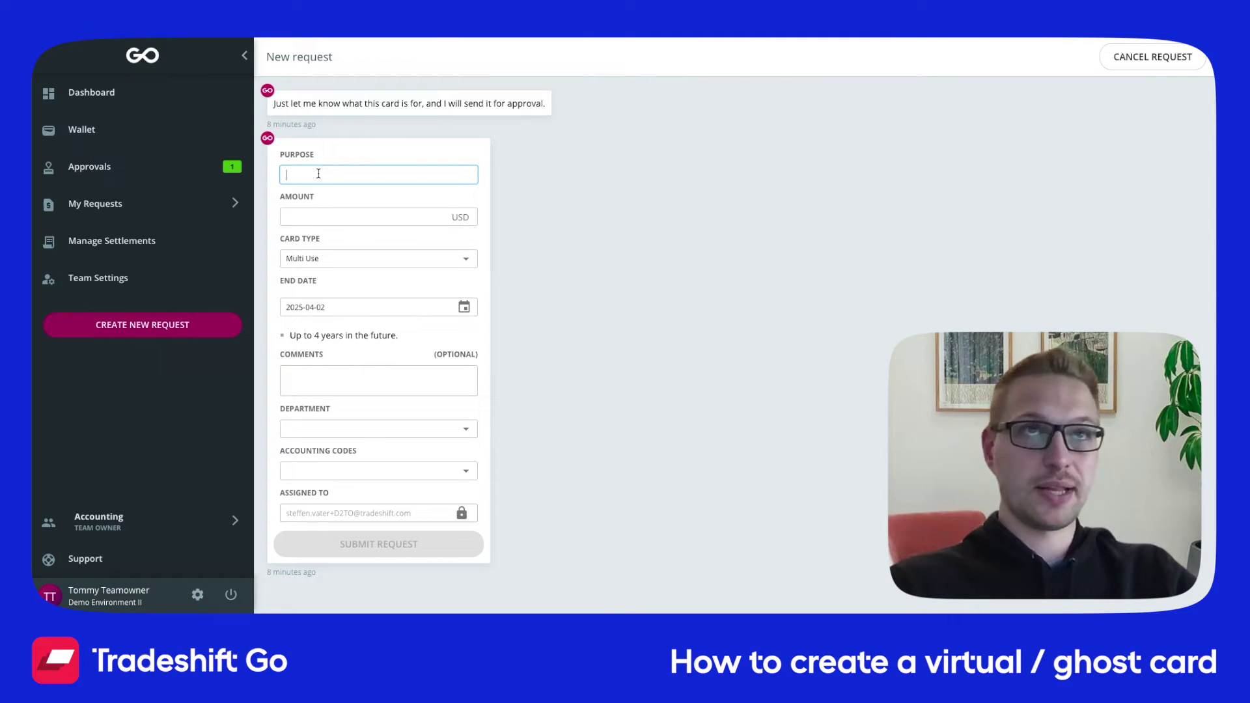
pyautogui.write('car')
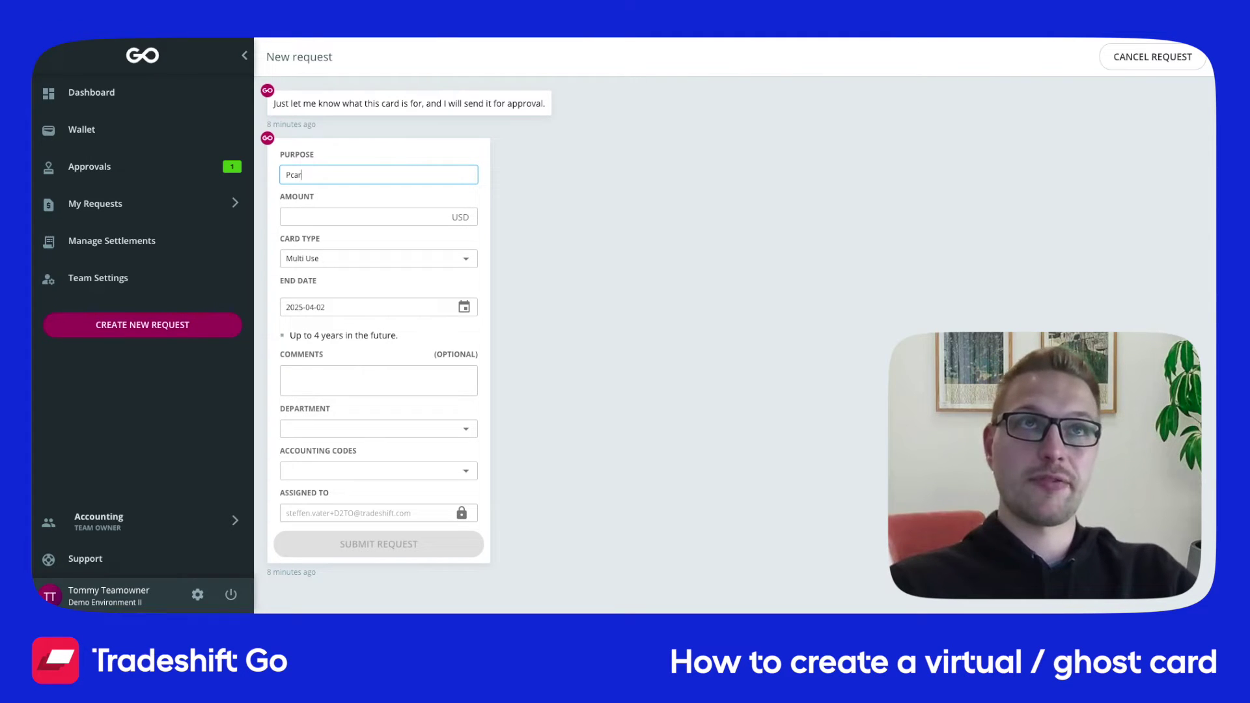
pyautogui.write('d Accounting Tea')
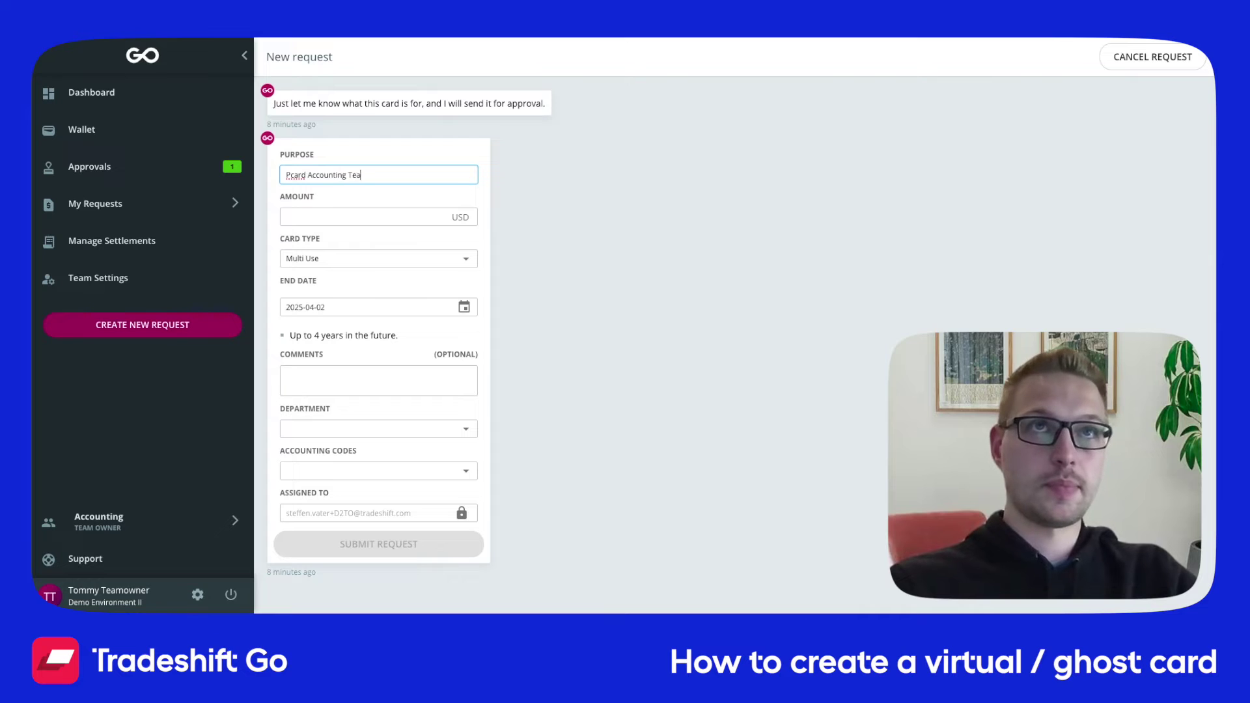
pyautogui.write('m')
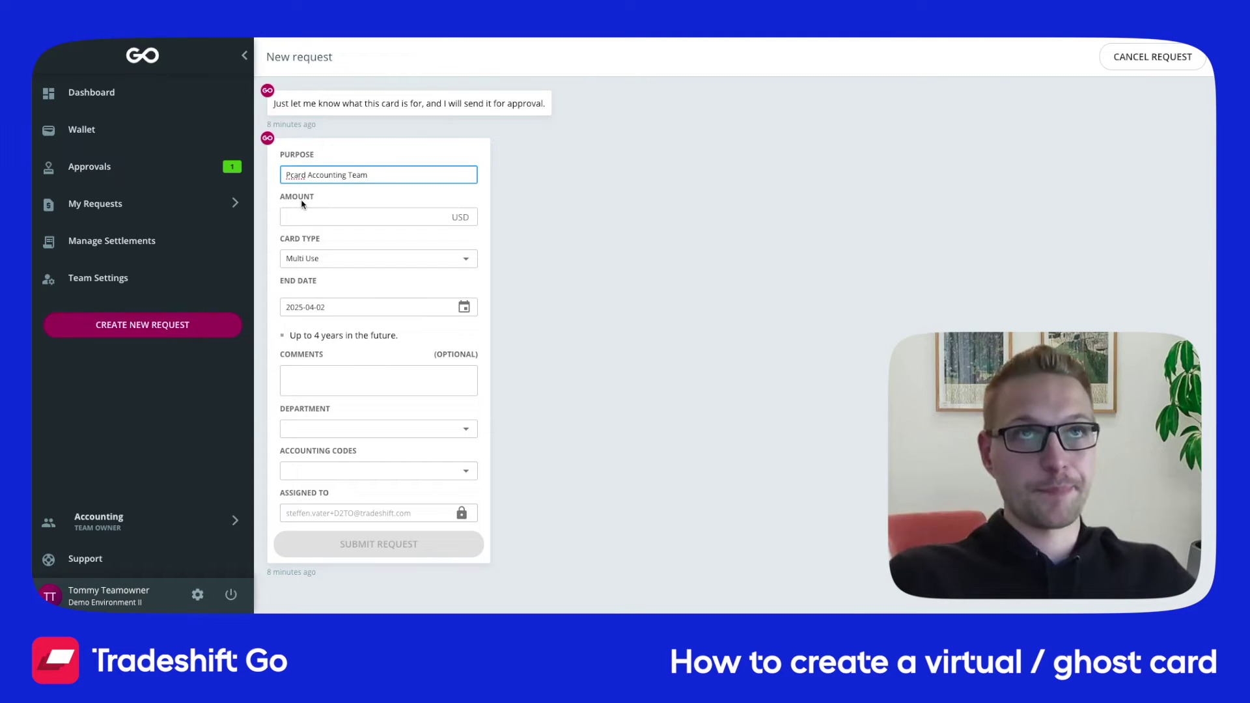
pyautogui.click(314, 215)
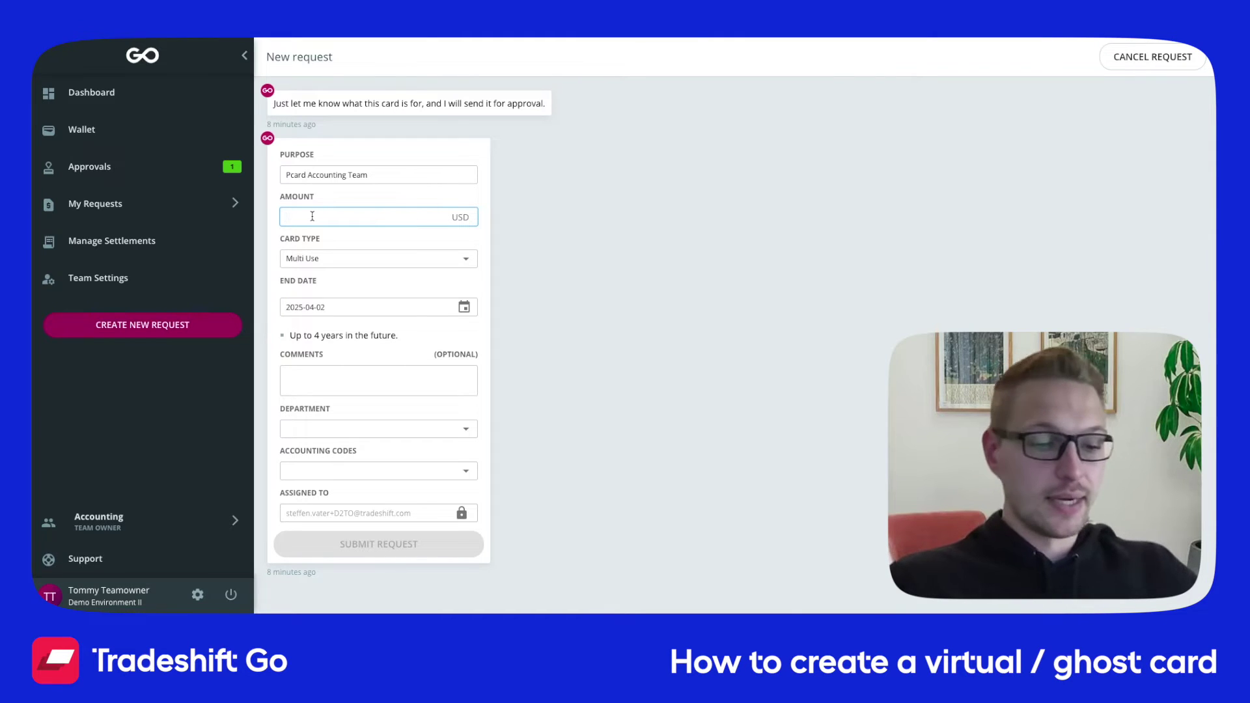
pyautogui.write('0000')
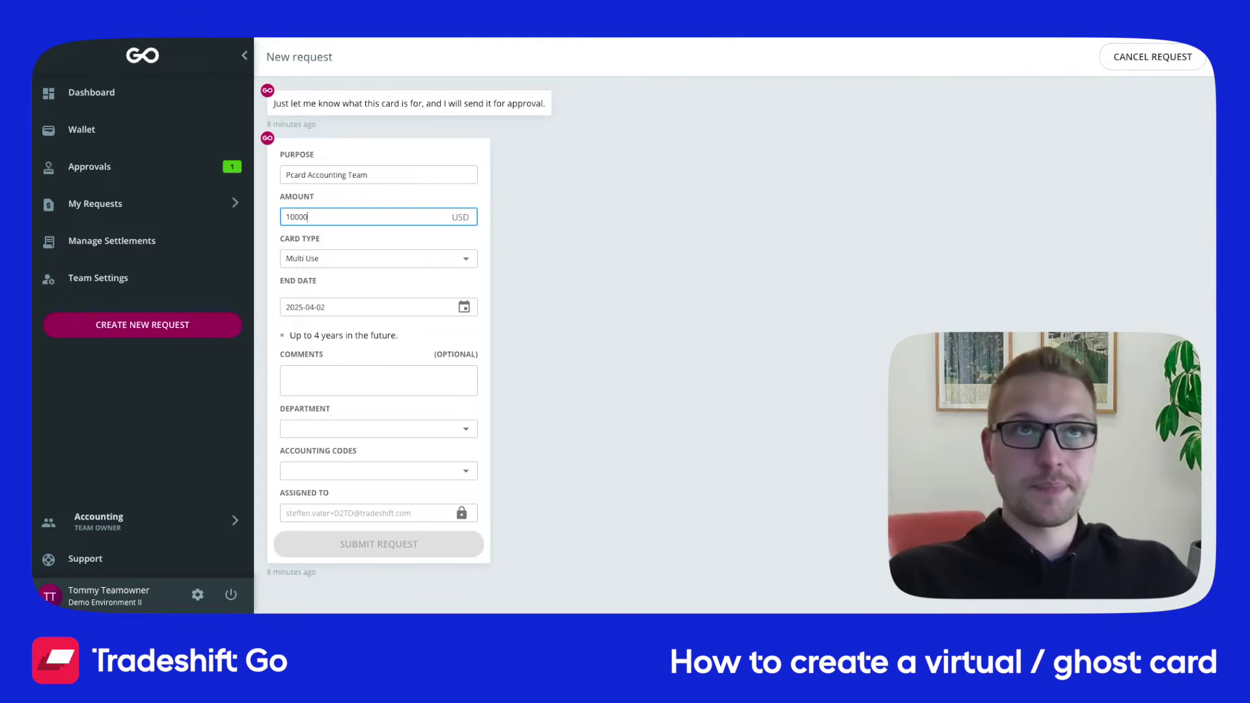
# - Change the card type from Multi Use to Subscription with an Every month frequency
pyautogui.click(339, 258)
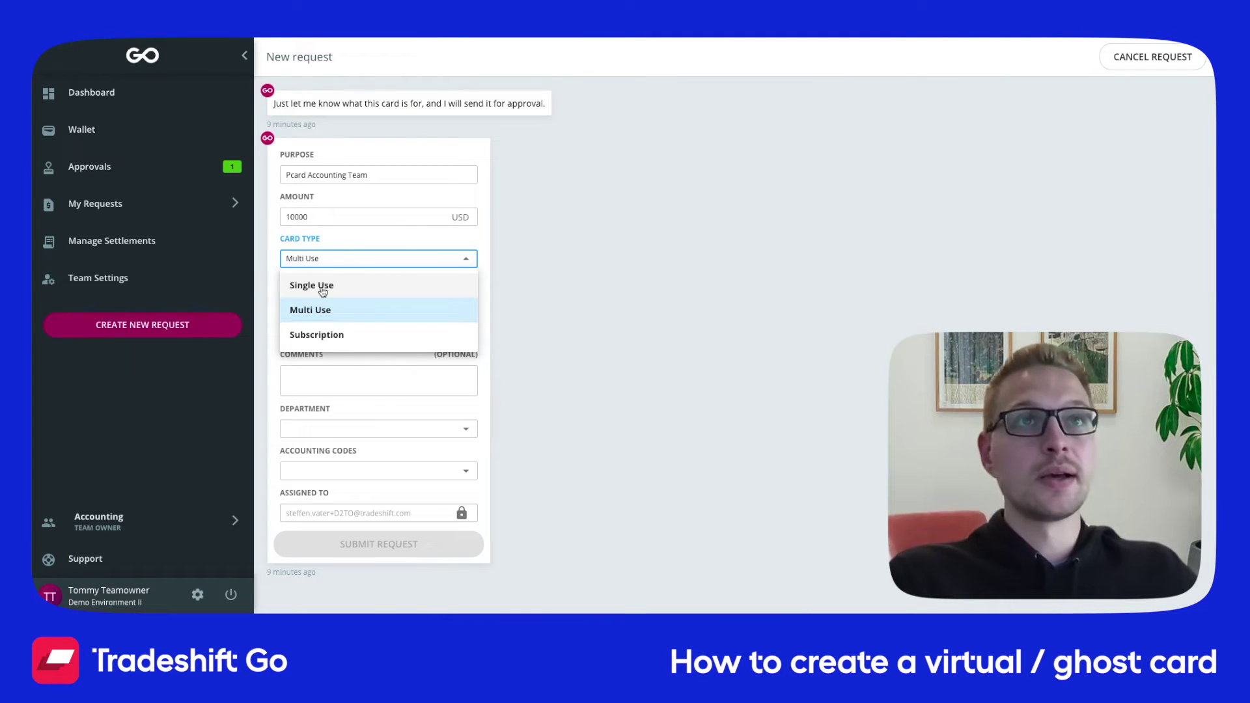
pyautogui.click(312, 319)
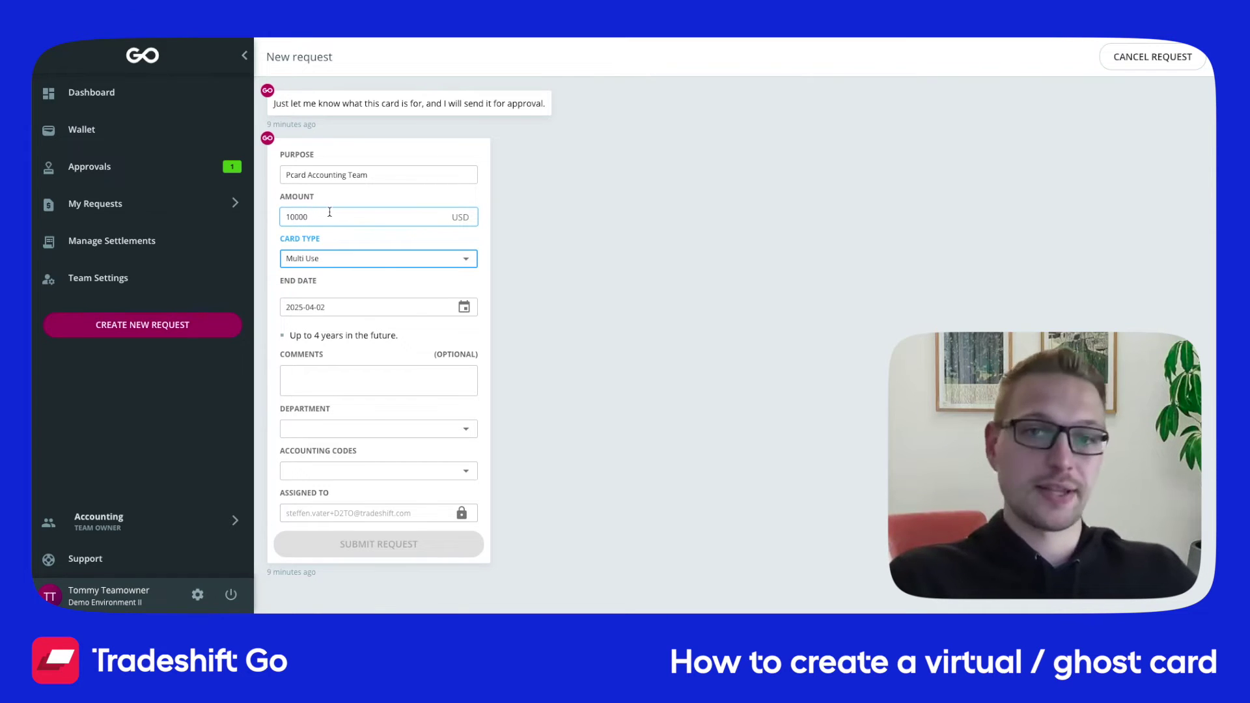
pyautogui.click(336, 256)
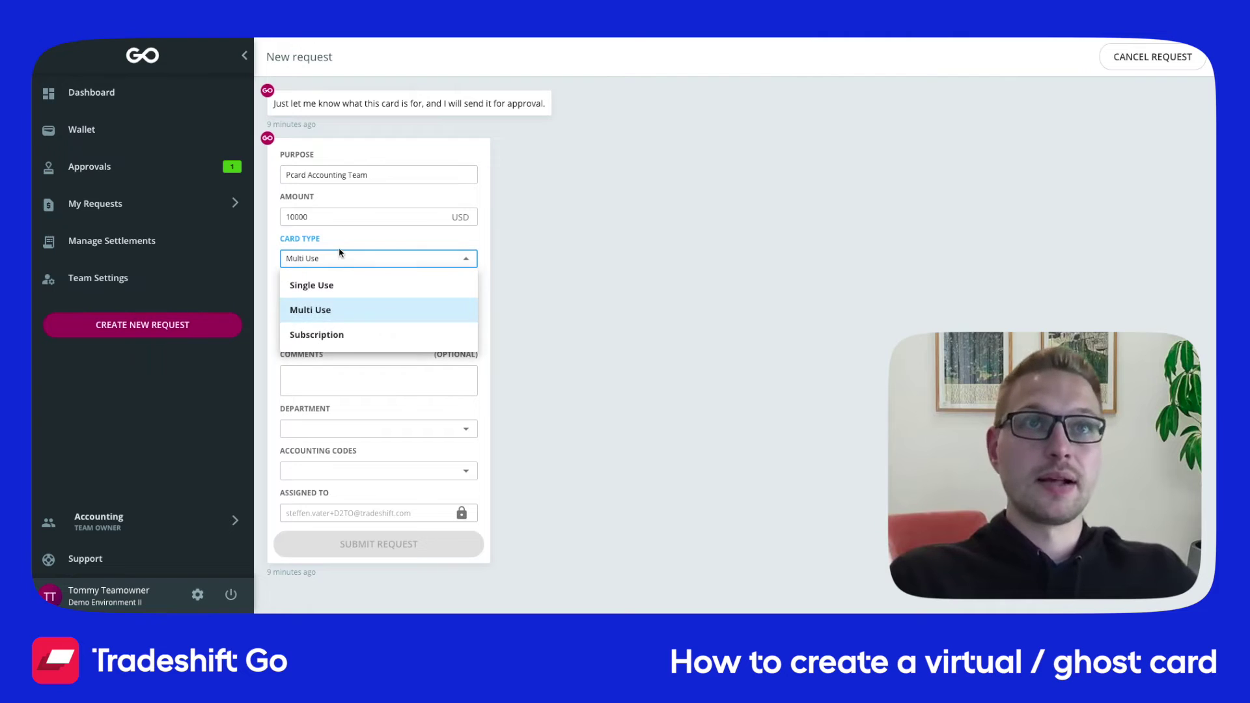
pyautogui.click(319, 336)
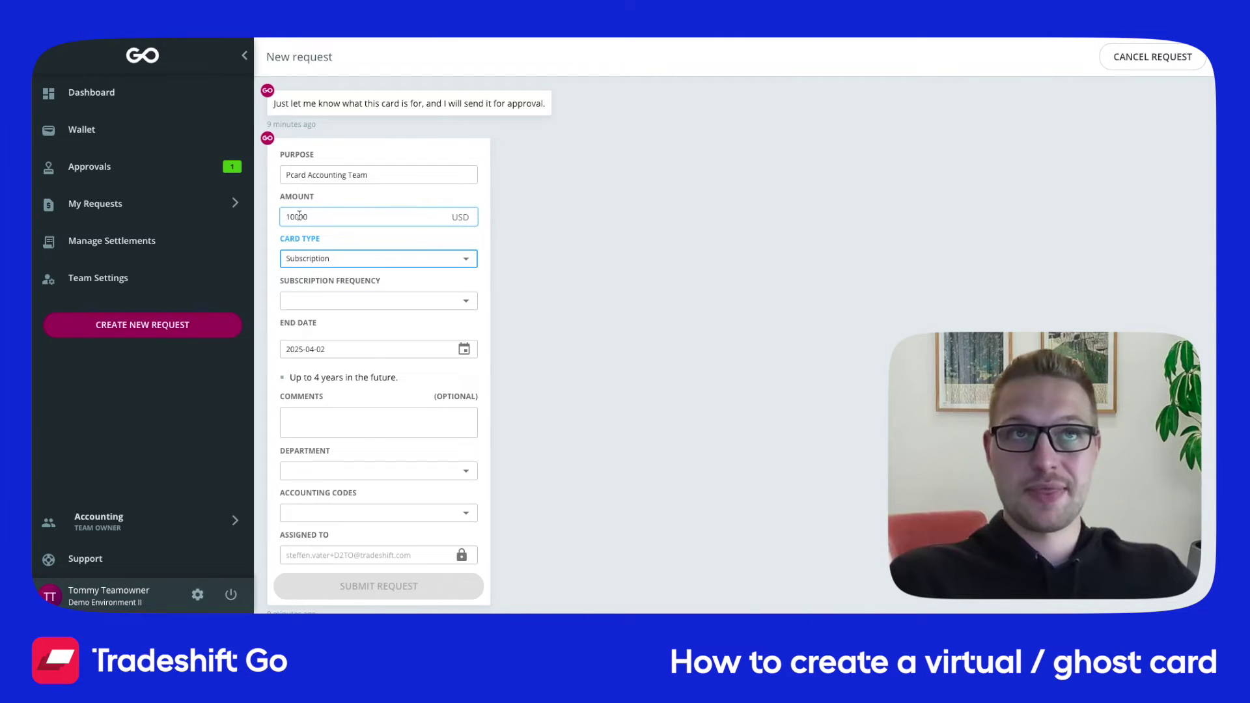
pyautogui.click(320, 301)
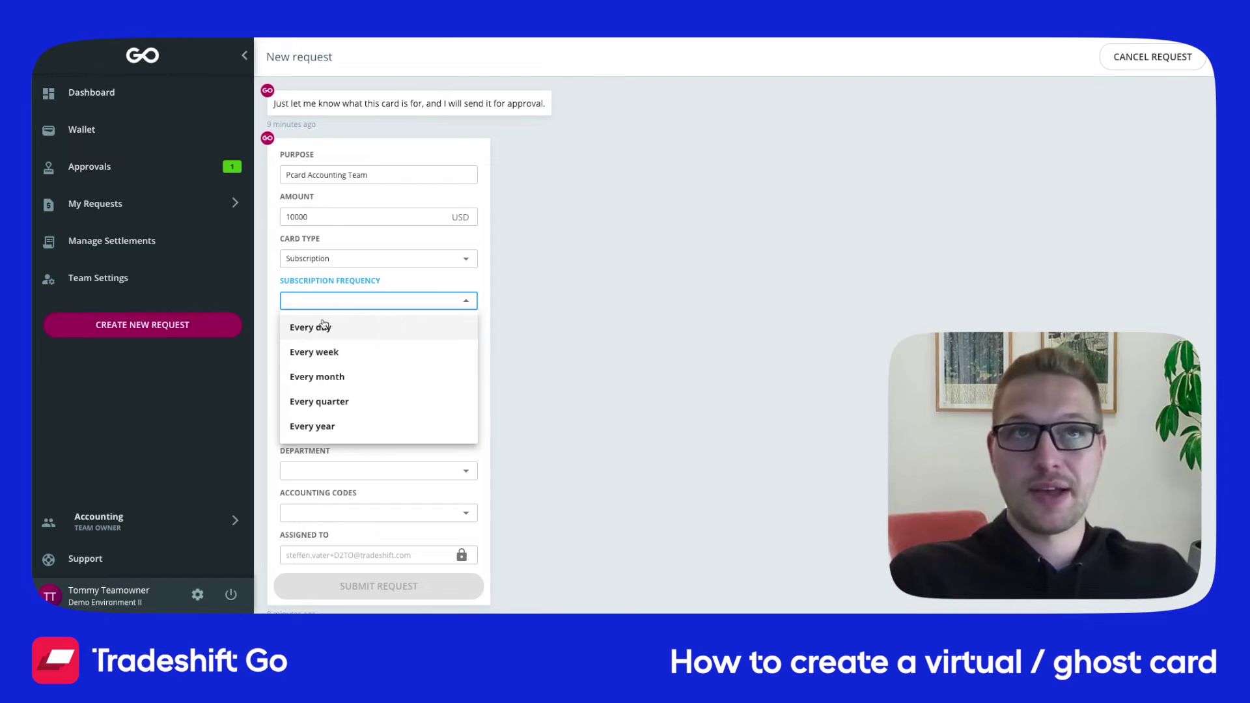
pyautogui.click(320, 377)
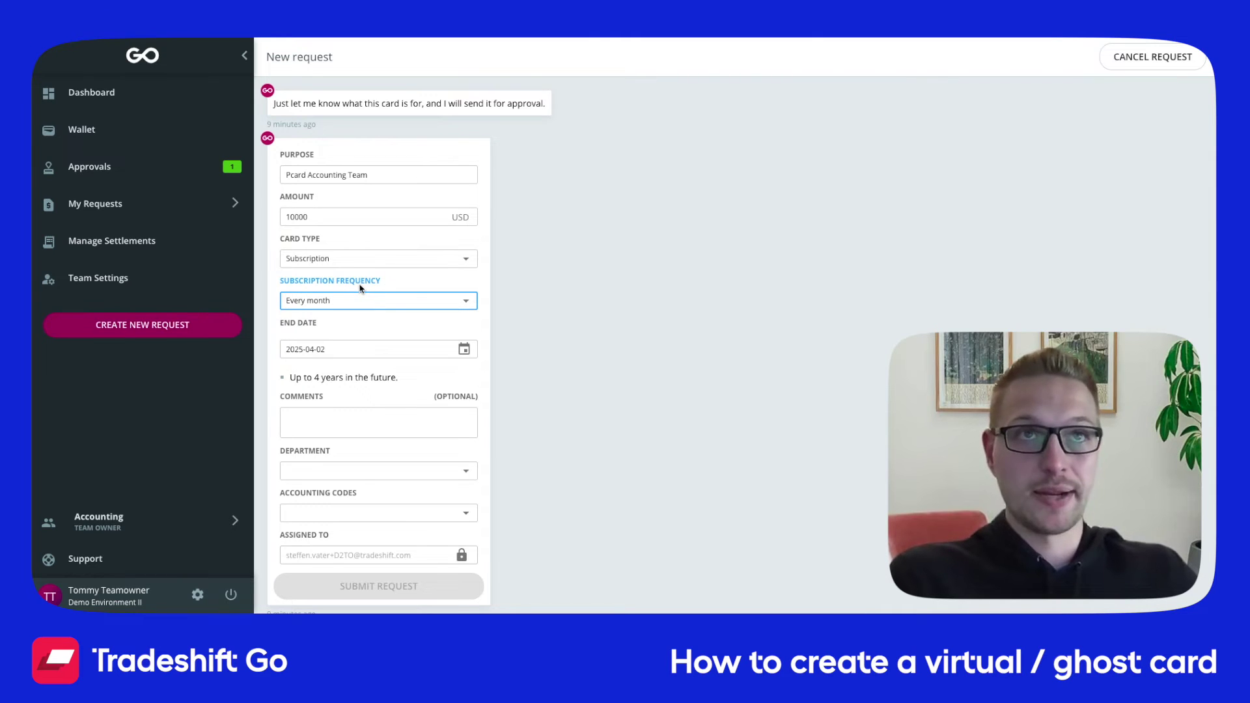
pyautogui.click(313, 349)
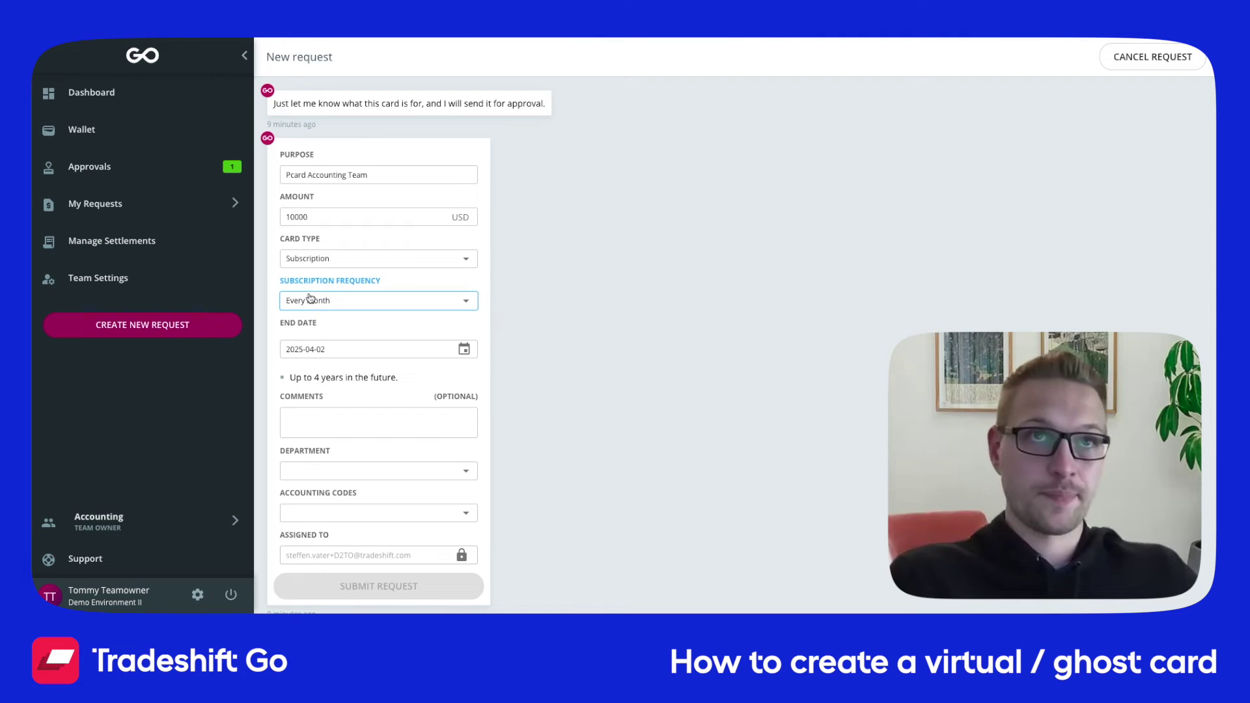
# - Check the end-date calendar and year view, leaving the end date at 2025-04-02
pyautogui.click(346, 347)
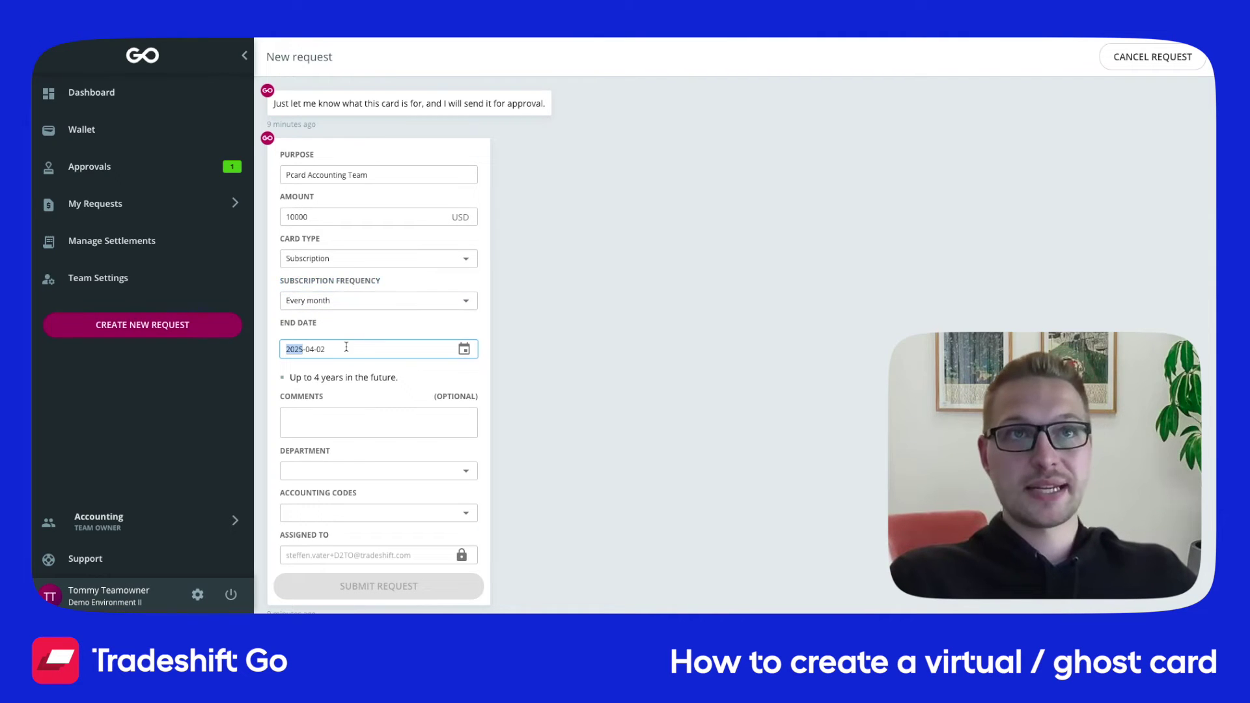
pyautogui.click(464, 349)
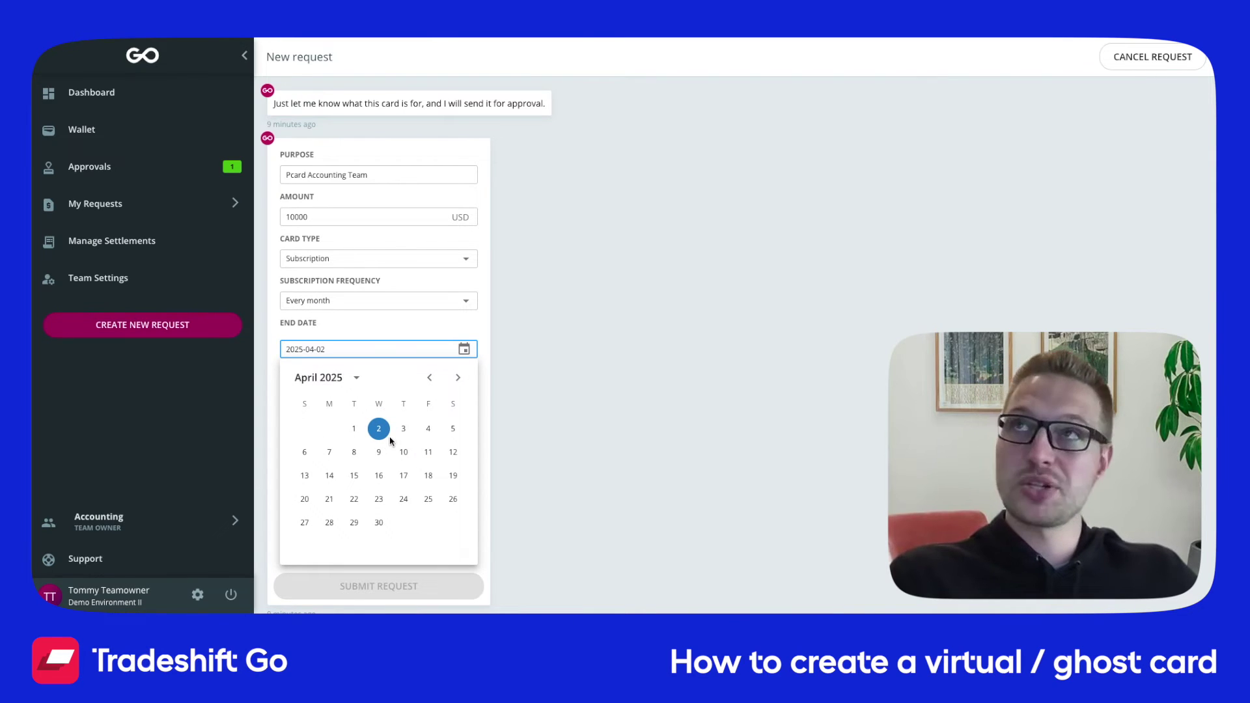
pyautogui.click(537, 356)
pyautogui.click(464, 349)
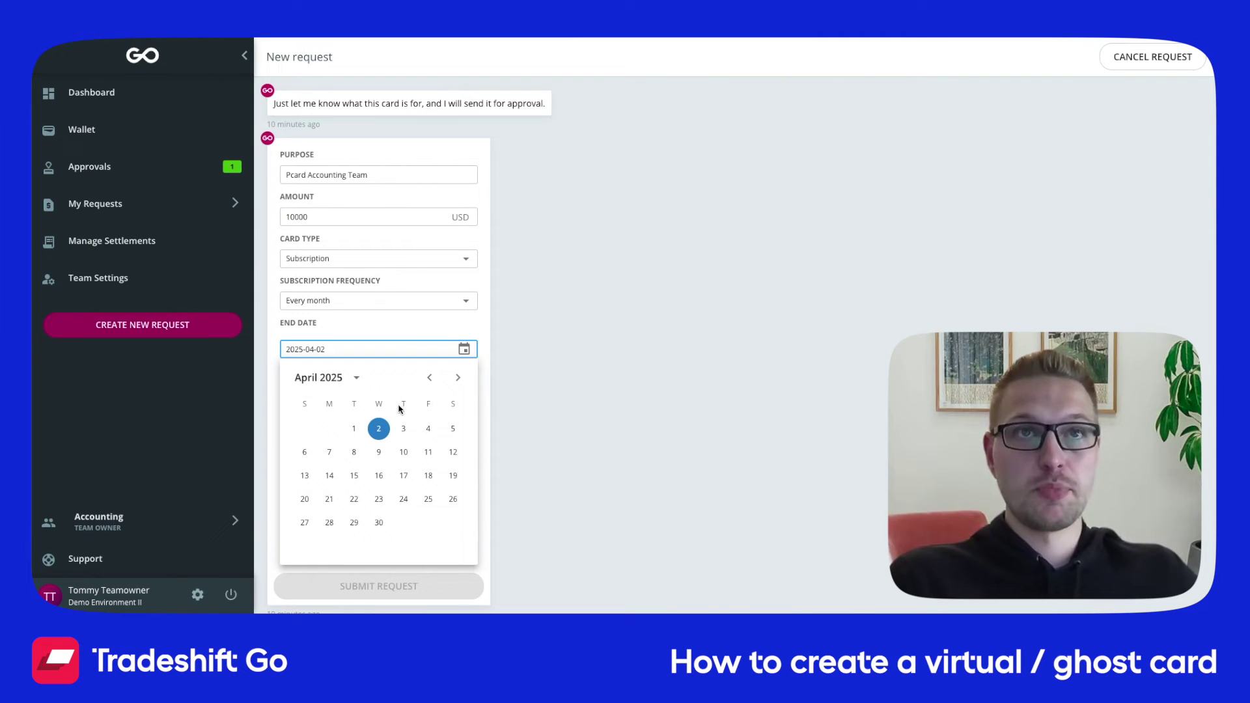
pyautogui.click(340, 379)
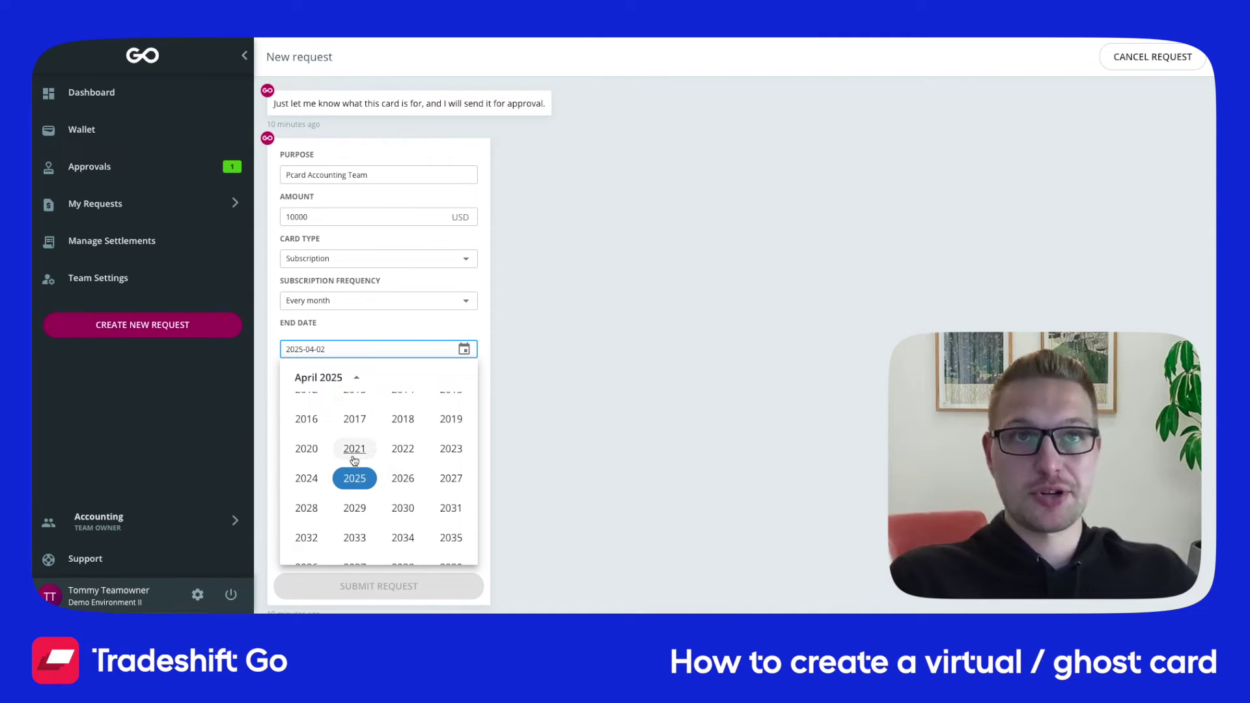
pyautogui.click(640, 365)
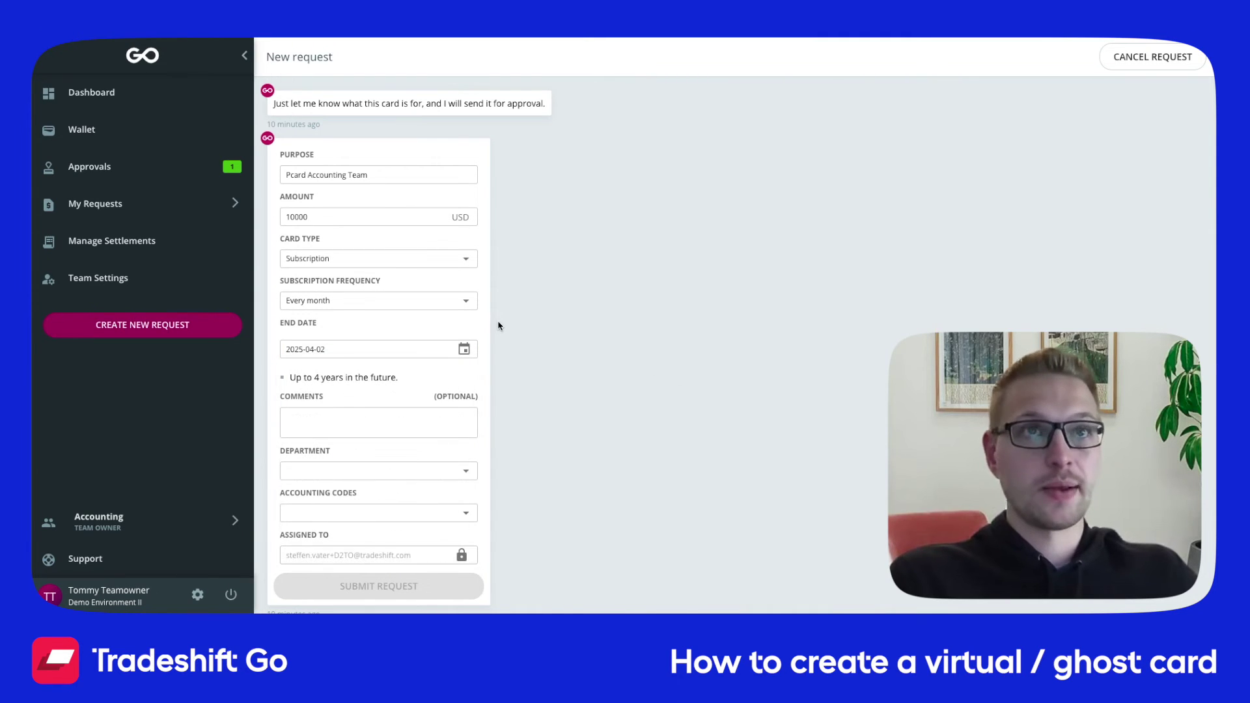
pyautogui.click(333, 410)
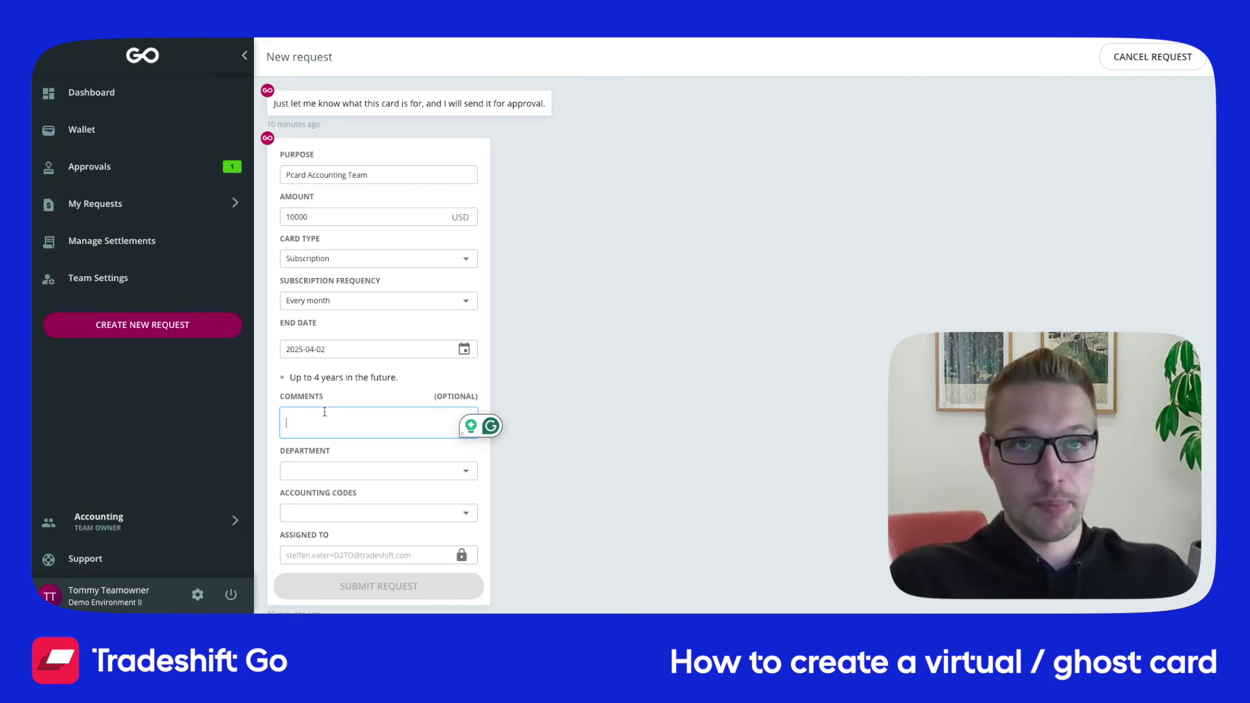
# - Pick Accounting as the department, then open Accounting Codes for the Not Applicable code
pyautogui.scroll(-1, 593, 364)
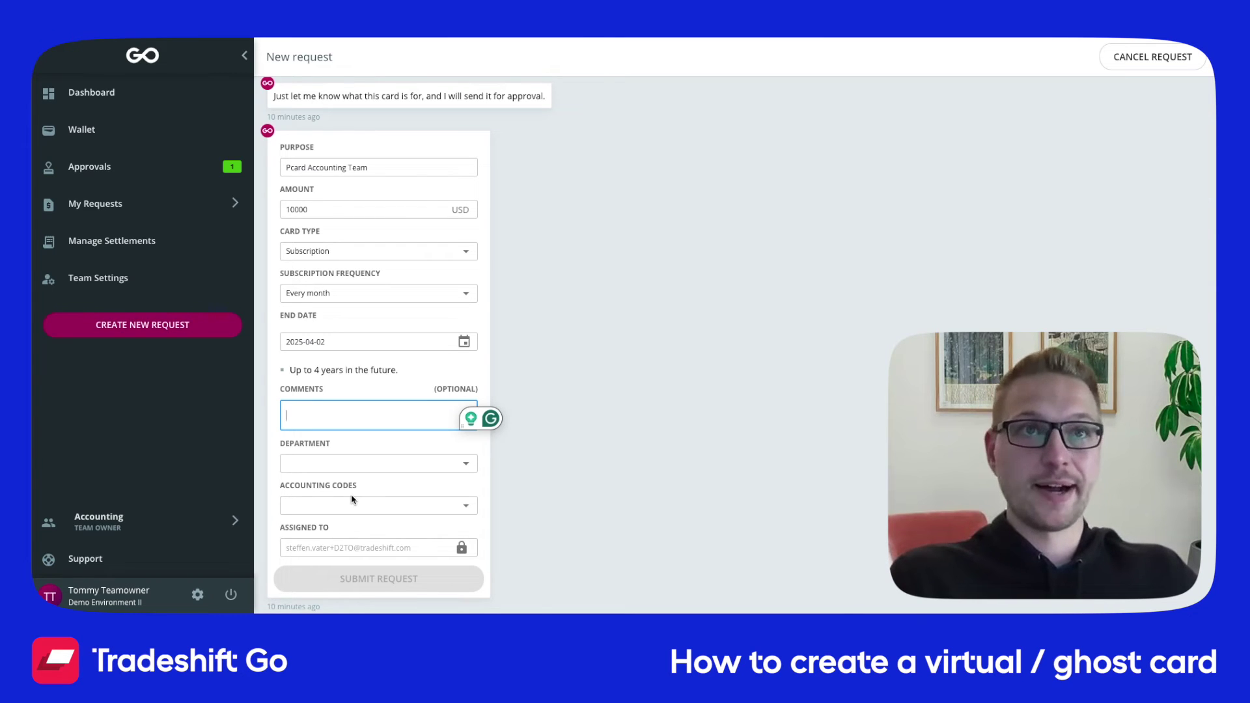
pyautogui.click(335, 465)
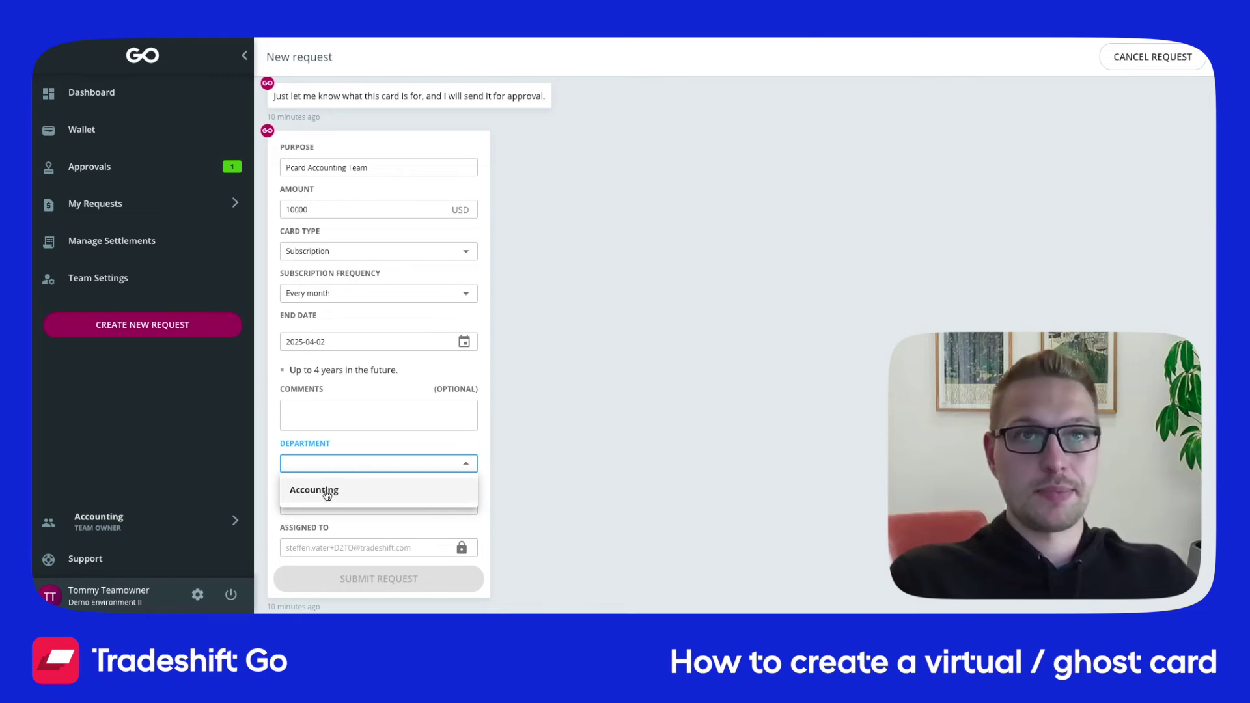
pyautogui.click(326, 493)
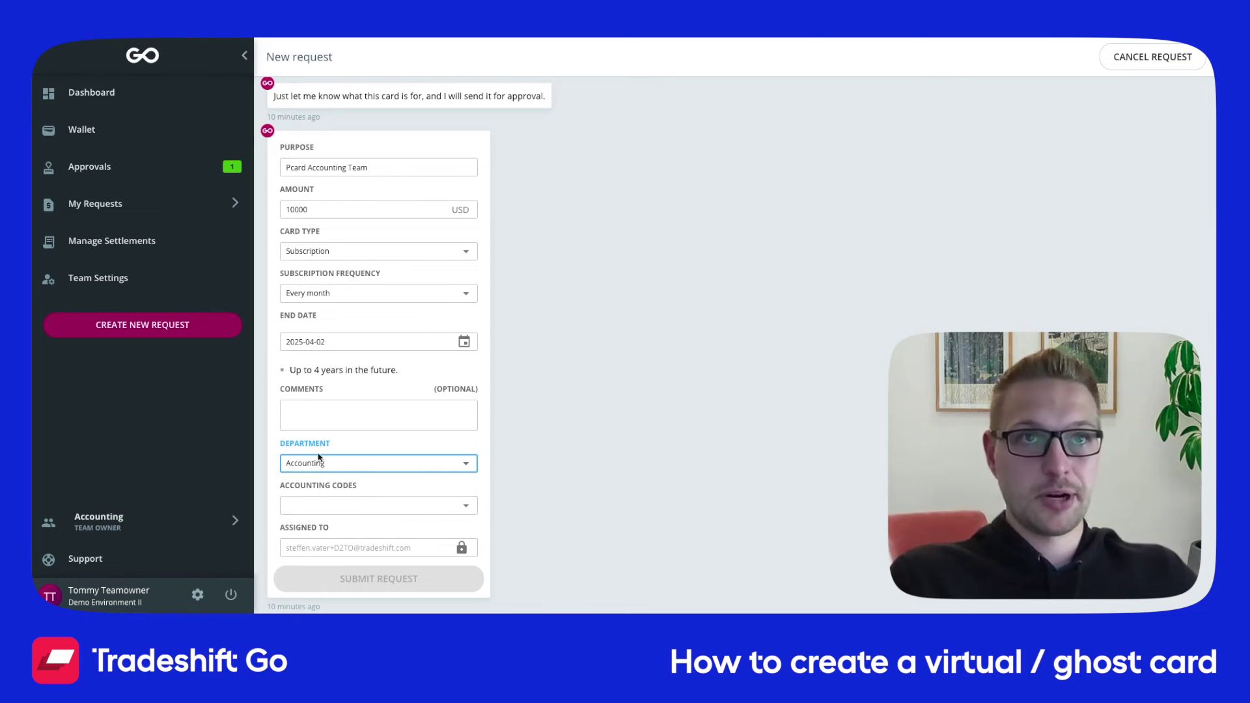
pyautogui.click(323, 508)
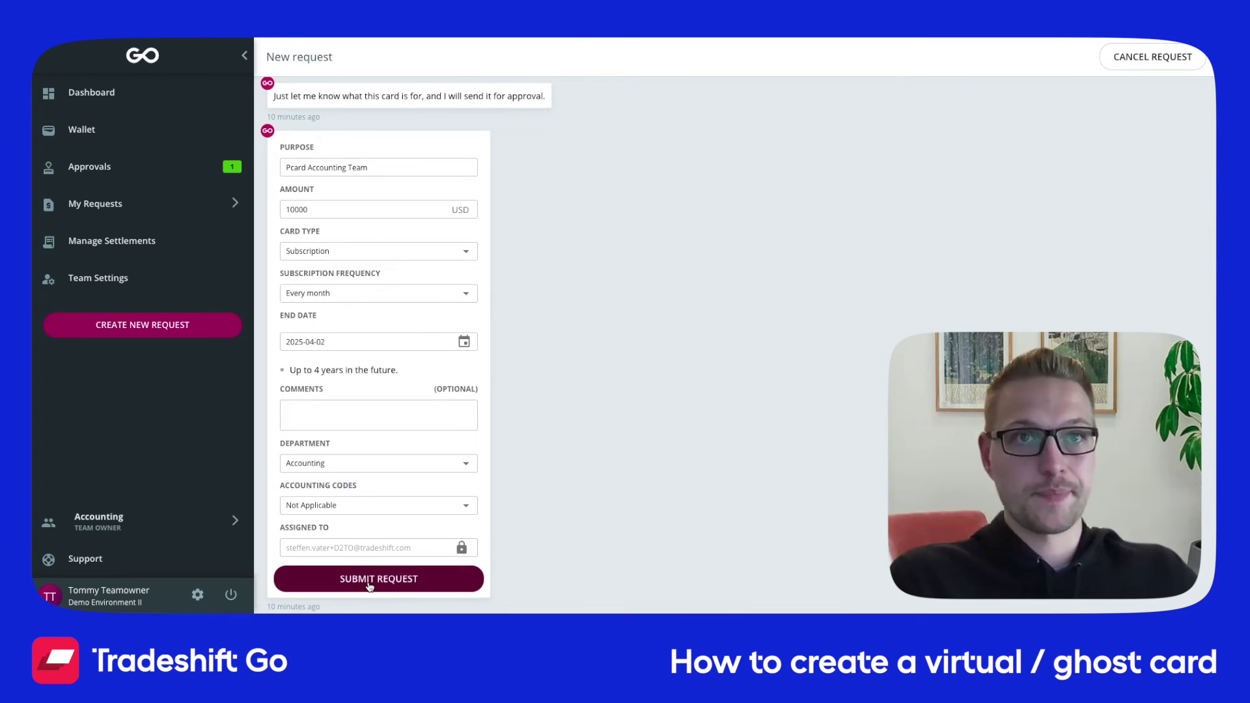
# - Submit the Pcard Accounting Team request and check it under Approvals' Pending Requests
pyautogui.click(369, 587)
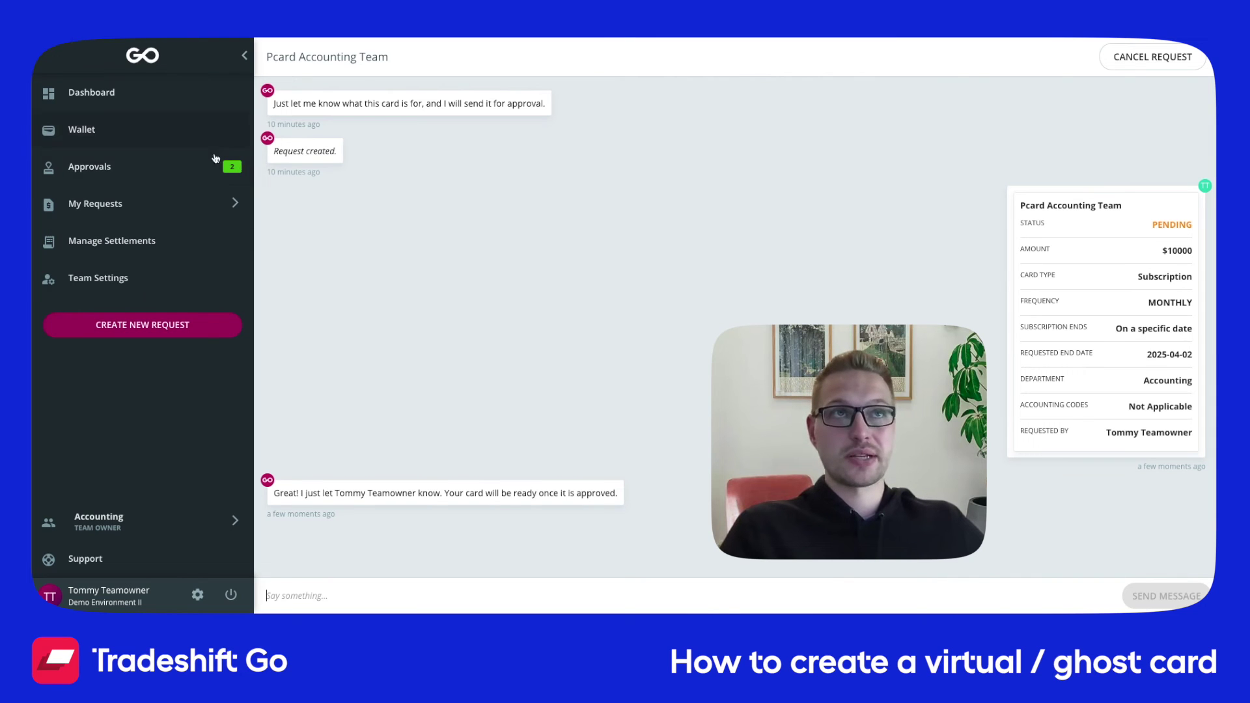
pyautogui.click(126, 171)
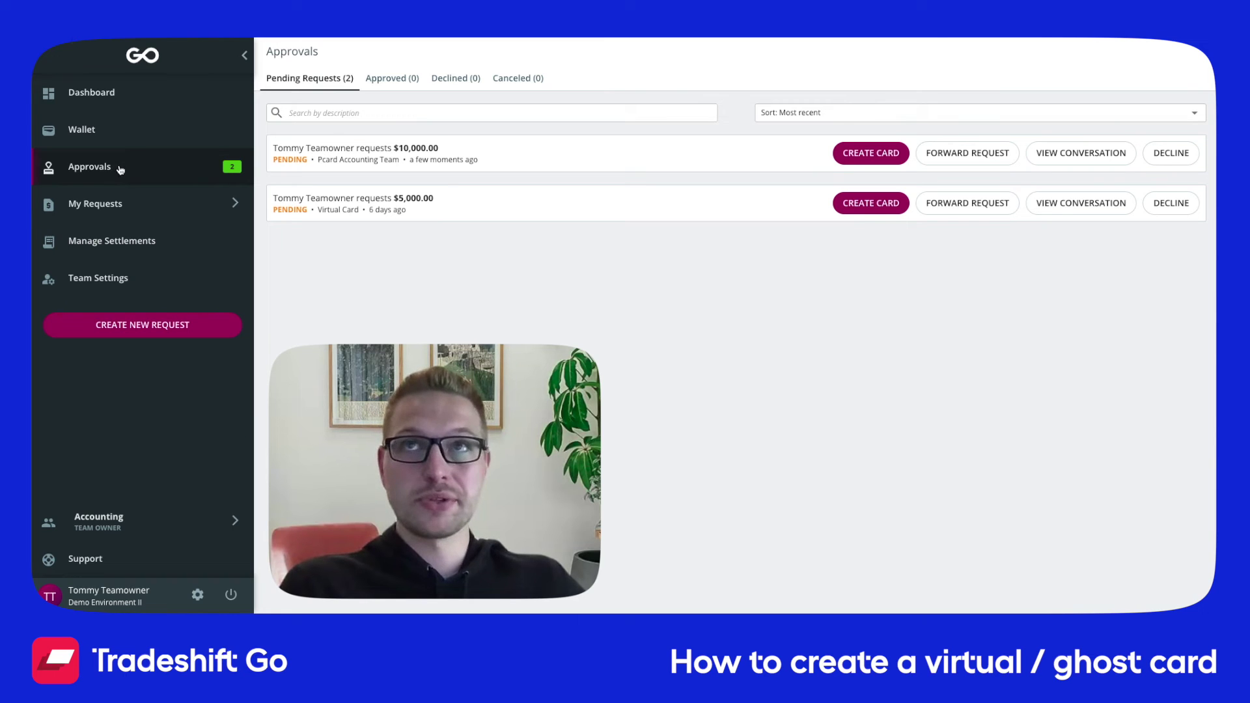
# - Create the $10,000 request's virtual card with Tradeshift Corporate Card as parent card
pyautogui.click(851, 156)
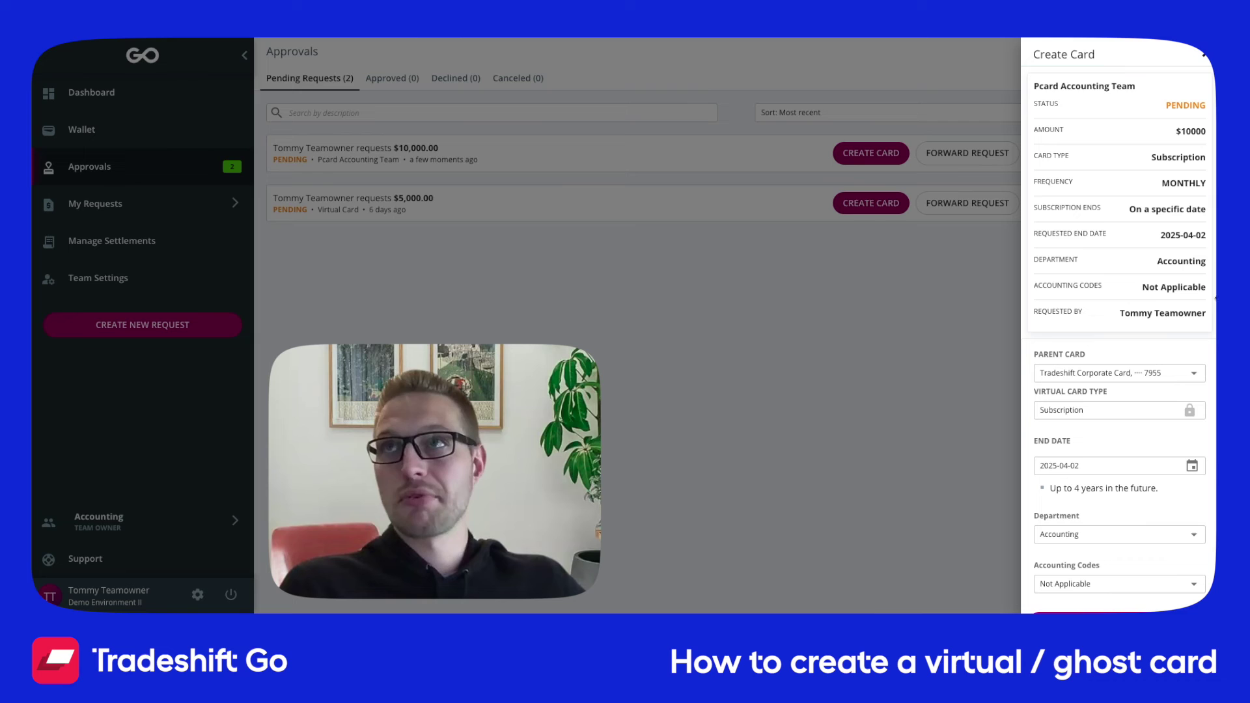
pyautogui.scroll(-2, 1139, 182)
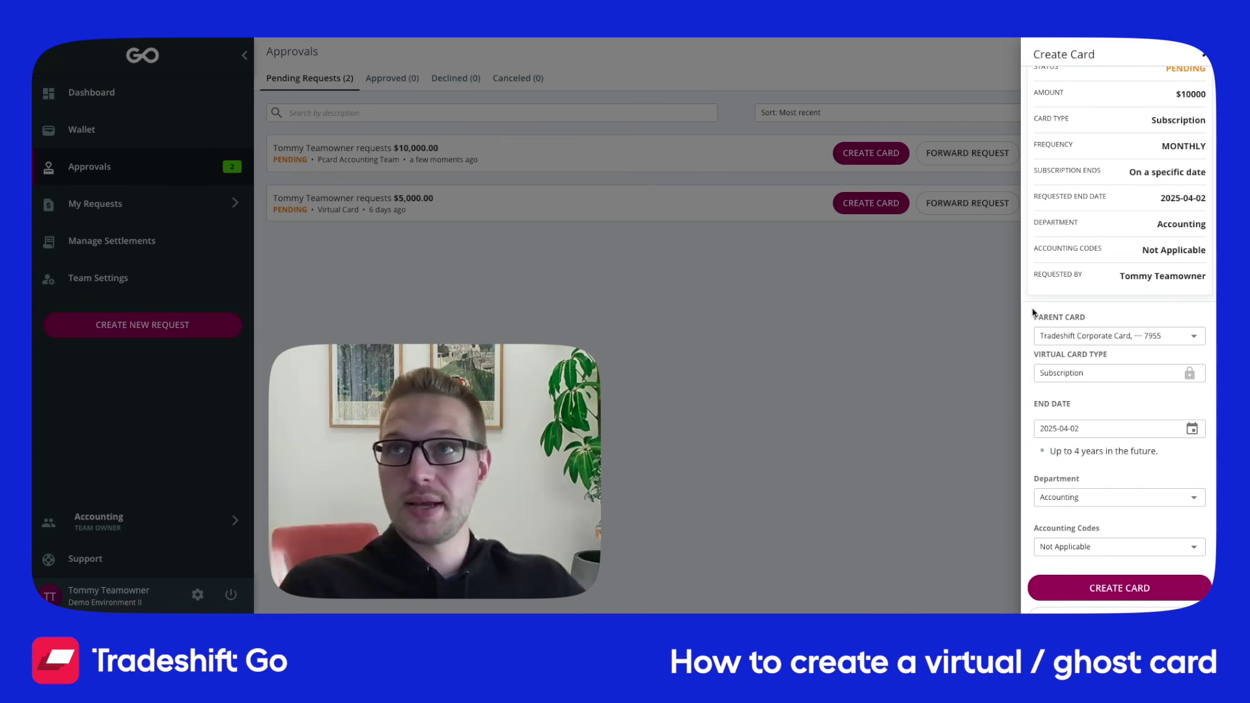
pyautogui.click(1082, 336)
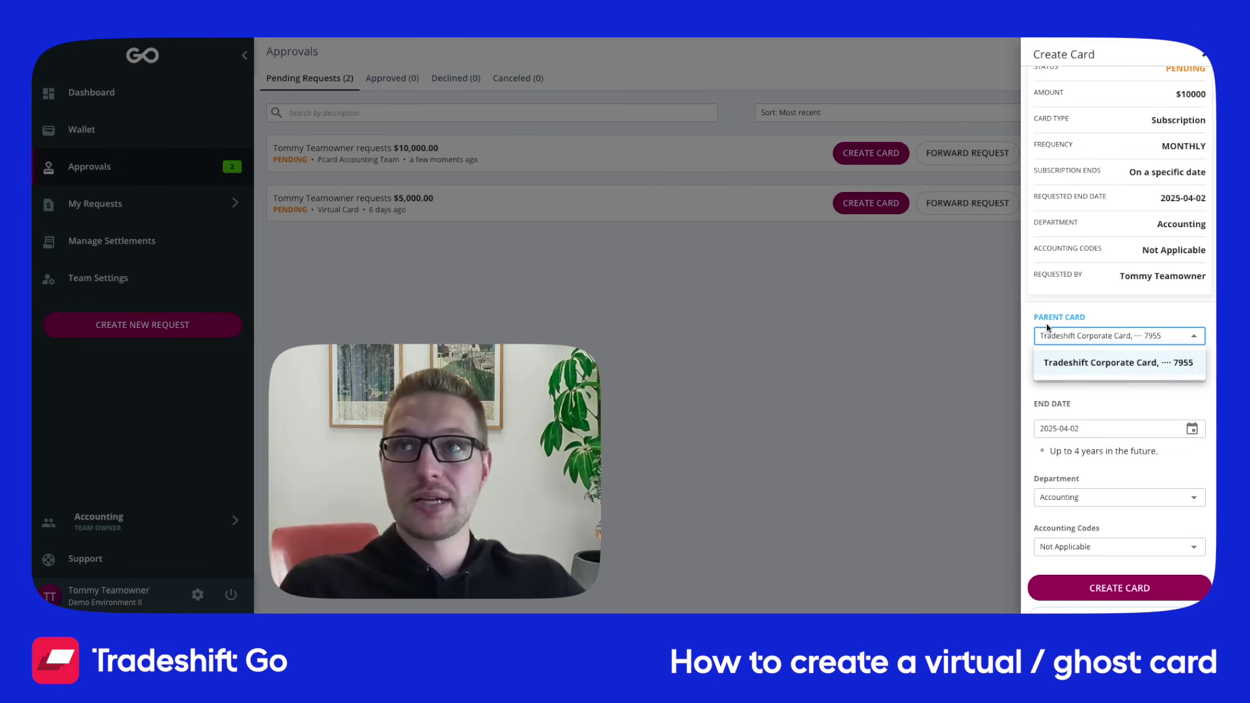
pyautogui.click(1110, 365)
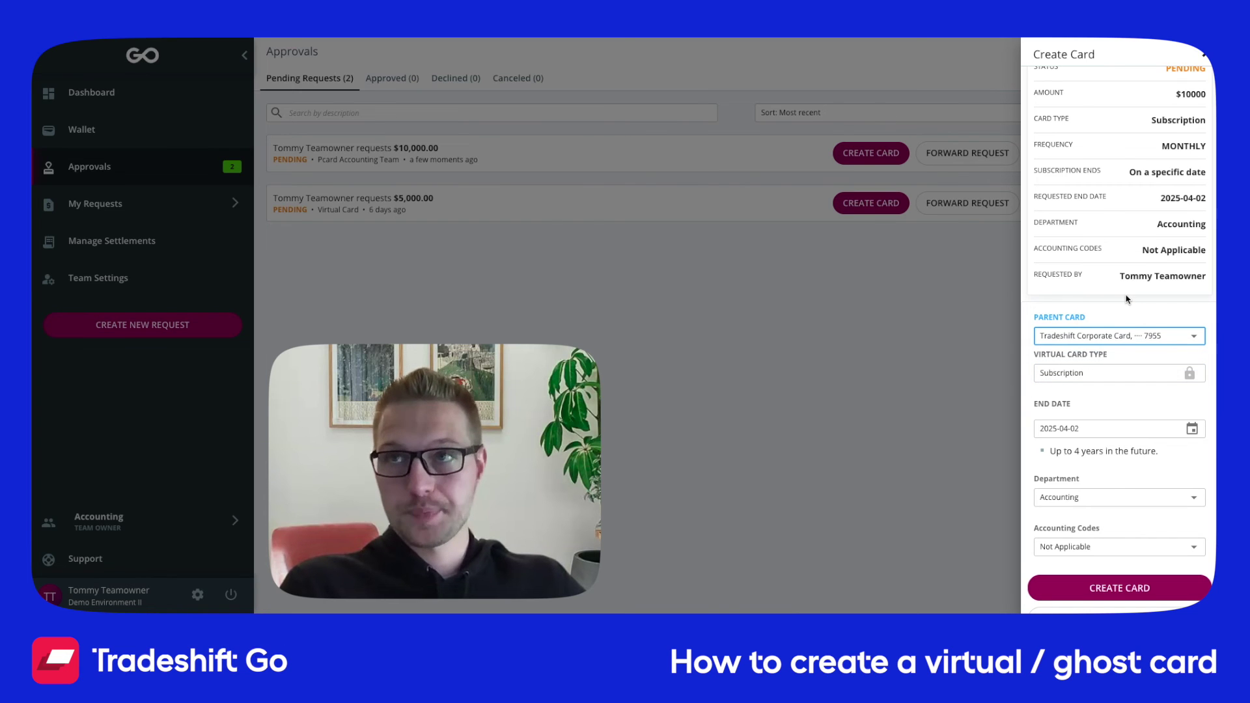
pyautogui.click(1101, 583)
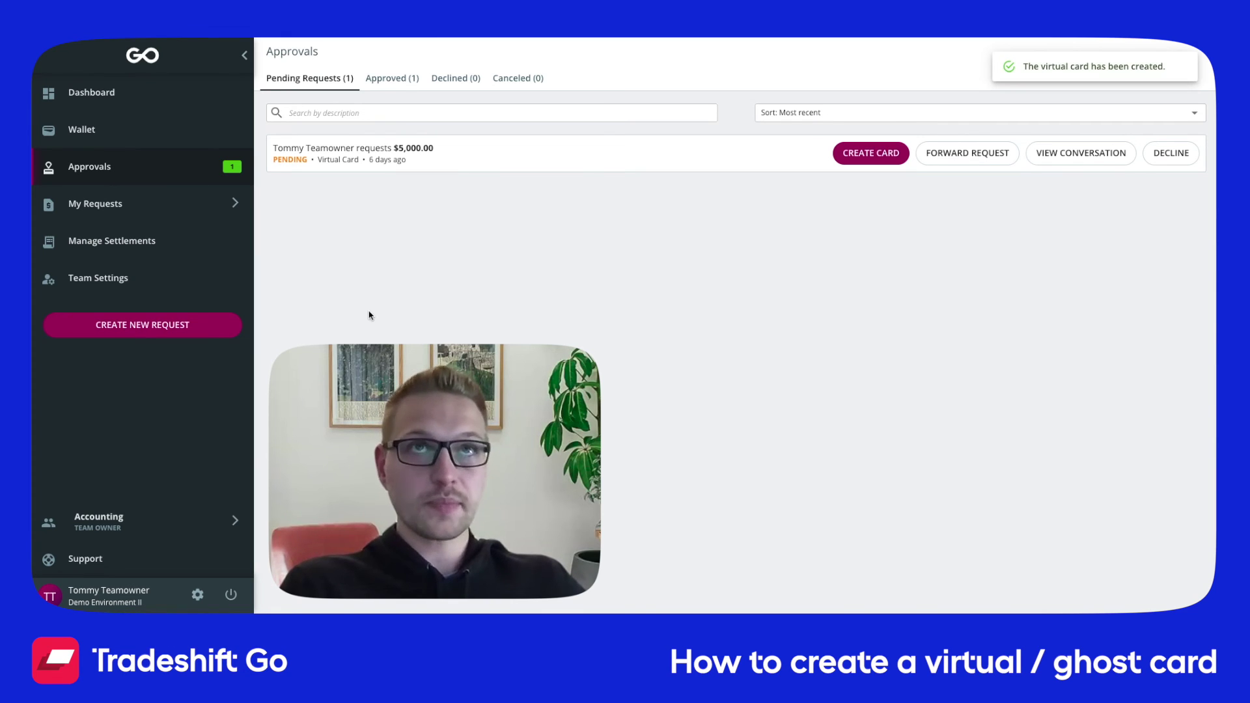
# - Open the Wallet to see the Pcard Accounting Team card with $10,000.00 remaining
pyautogui.click(96, 131)
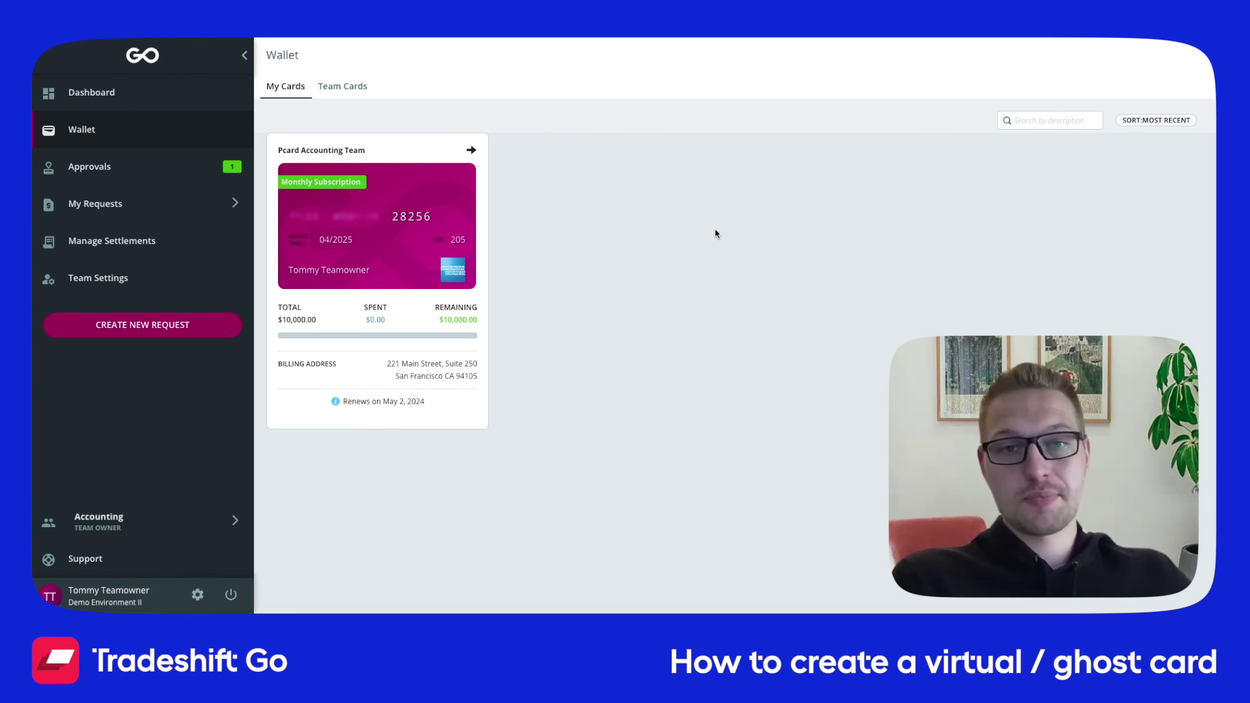
# - Open the Pcard Accounting Team card's details and start cancelling the card
pyautogui.click(471, 152)
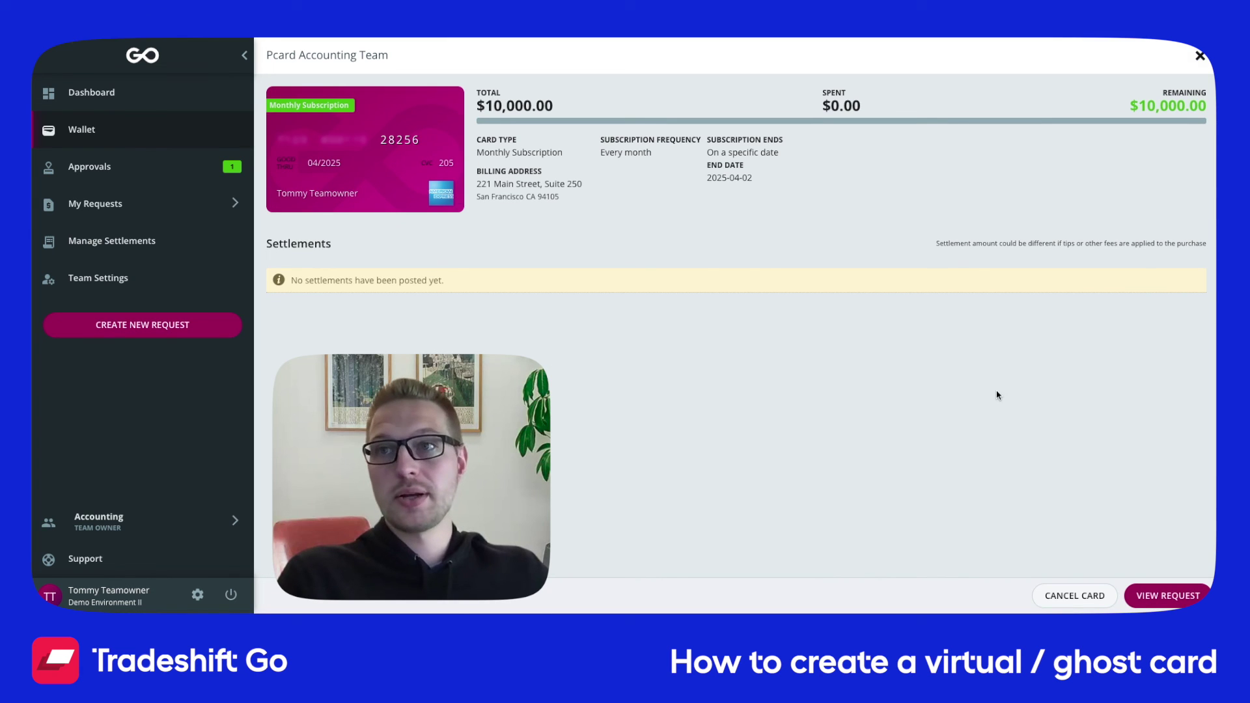
pyautogui.click(1081, 594)
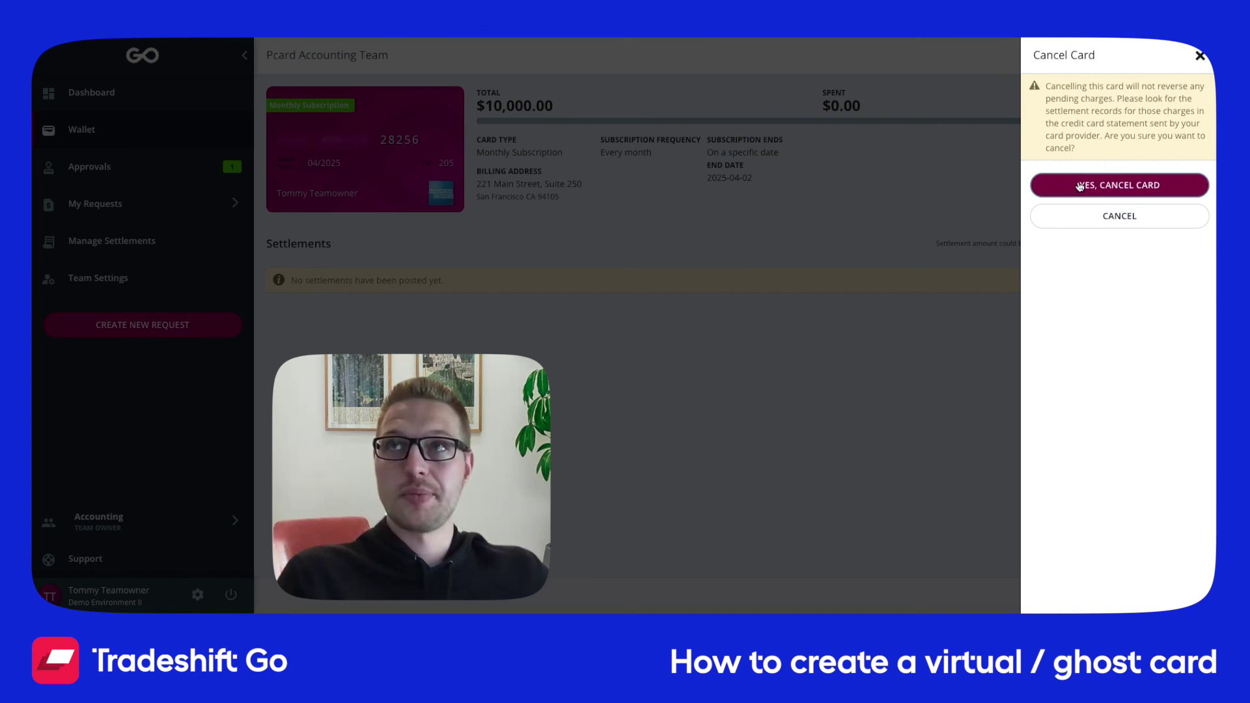